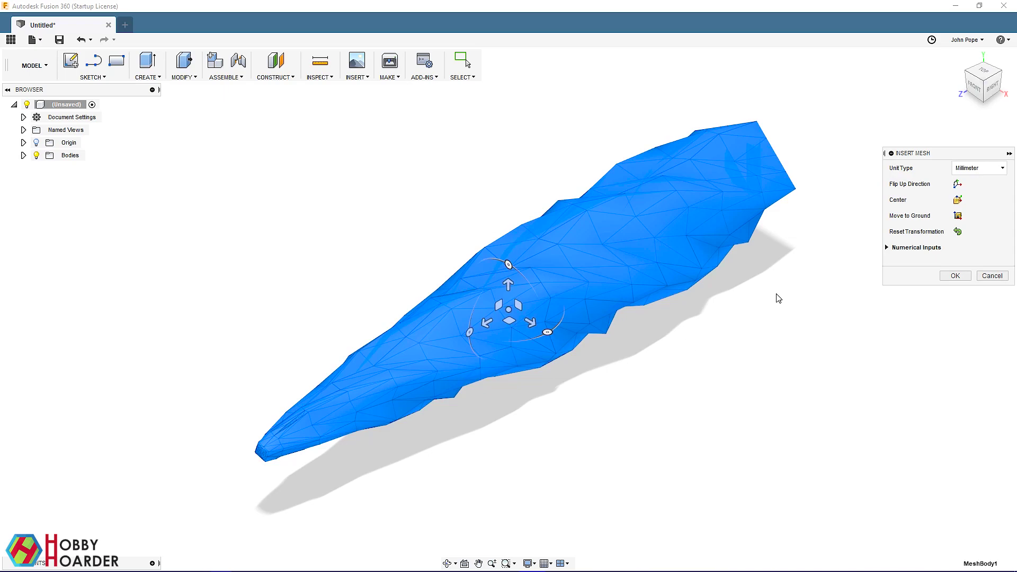
Step: Flip the inserted mesh's up direction so the spike stands upright, and accept the insertion in millimetres
{"action": "left_click", "coordinate": [957, 183]}
{"action": "left_click", "coordinate": [954, 275]}
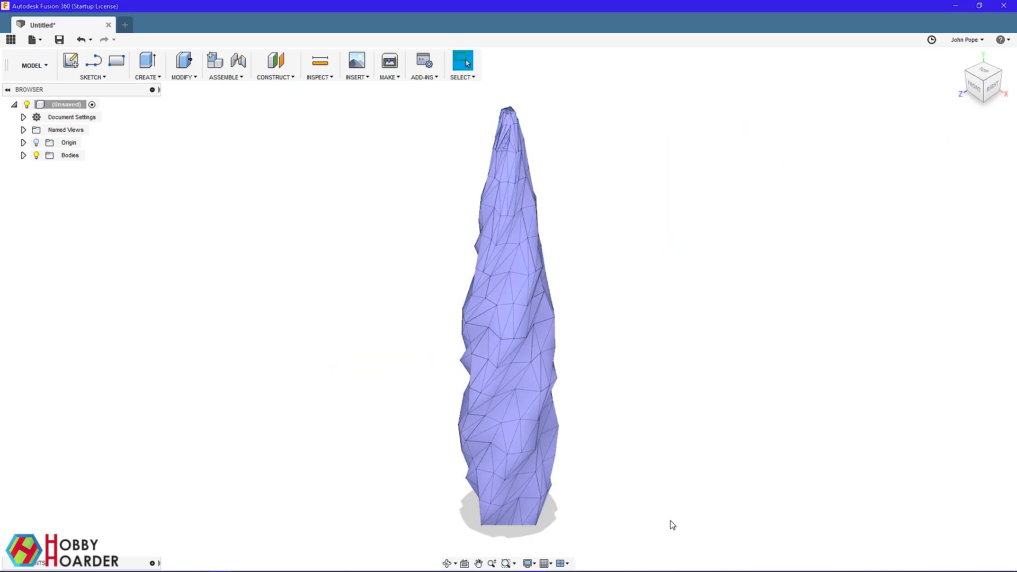
{"action": "mouse_move", "coordinate": [672, 525]}
{"action": "middle_mouse_down", "text": "shift"}
{"action": "mouse_move", "coordinate": [624, 334]}
{"action": "mouse_move", "coordinate": [608, 328]}
{"action": "mouse_move", "coordinate": [618, 355]}
{"action": "middle_mouse_up", "text": "shift"}
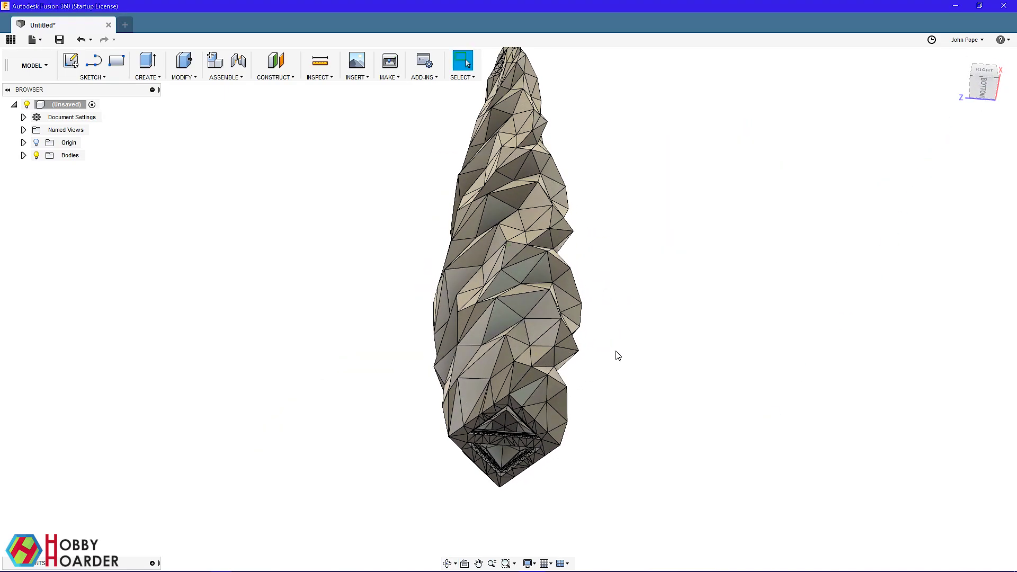
Step: Sketch a closed four-sided profile about 22.5 mm wide over the base of the spike in the right view
{"action": "left_click", "coordinate": [984, 74]}
{"action": "key", "text": "l"}
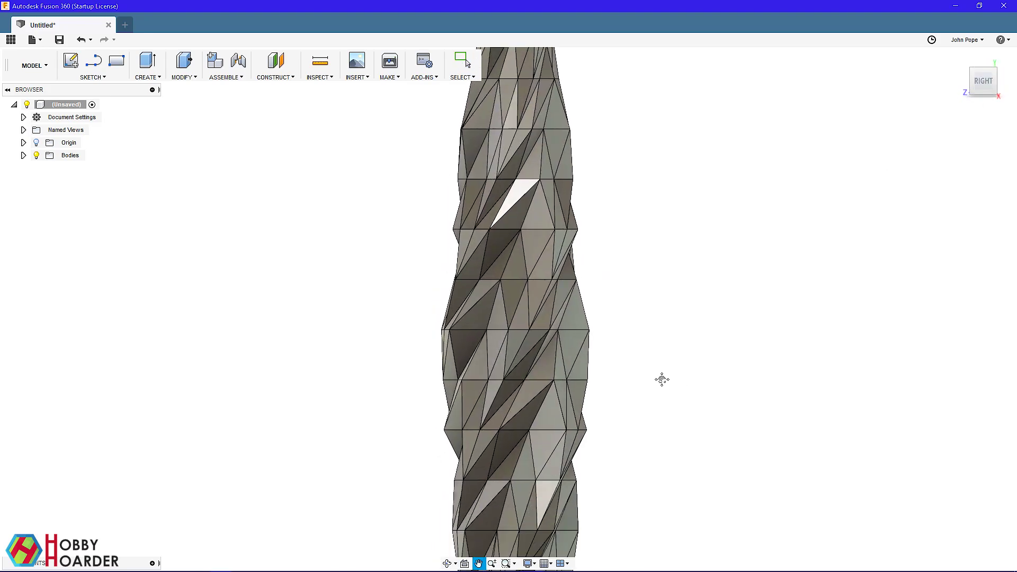
{"action": "left_click", "coordinate": [660, 379]}
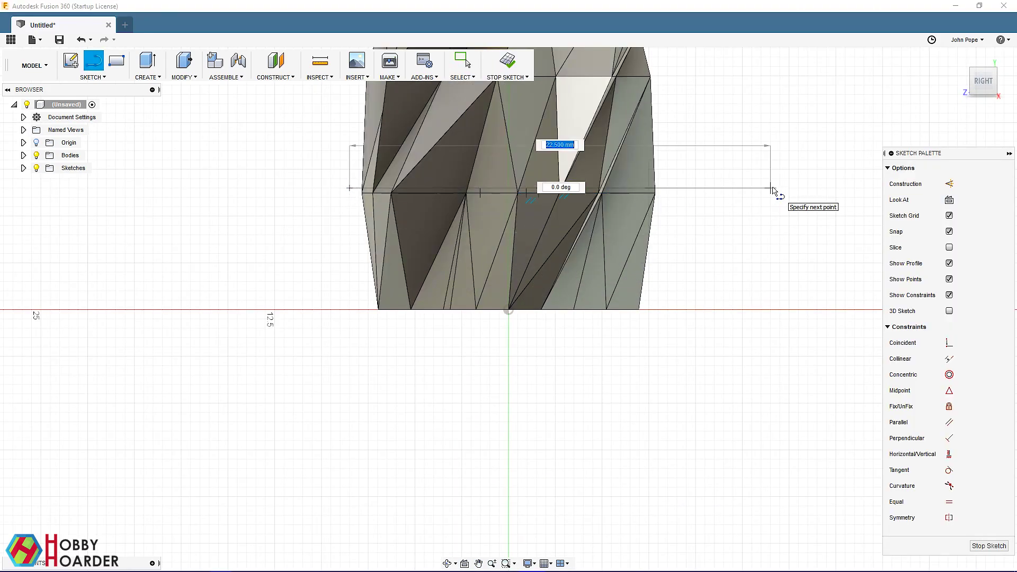
{"action": "left_click", "coordinate": [770, 189]}
{"action": "left_click", "coordinate": [761, 403]}
{"action": "left_click", "coordinate": [350, 188]}
{"action": "key", "text": "Escape"}
Step: Extrude the base profile symmetrically by 13.5 mm as a cut to trim off the bottom of the spike
{"action": "mouse_move", "coordinate": [717, 440]}
{"action": "middle_mouse_down", "text": "shift"}
{"action": "mouse_move", "coordinate": [721, 381]}
{"action": "mouse_move", "coordinate": [538, 415]}
{"action": "mouse_move", "coordinate": [562, 386]}
{"action": "middle_mouse_up", "text": "shift"}
{"action": "key", "text": "e"}
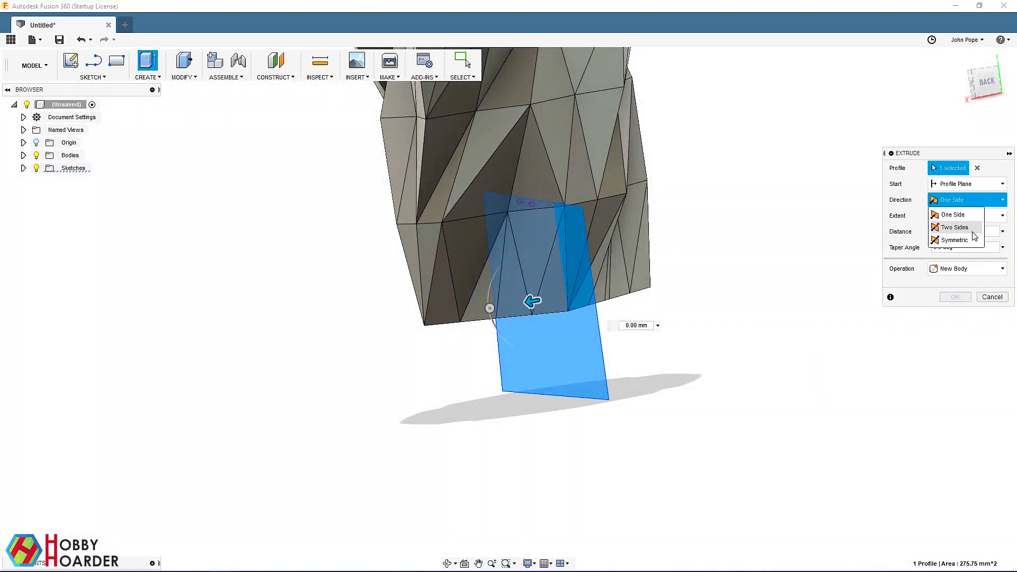
{"action": "left_click_drag", "start_coordinate": [518, 304], "coordinate": [310, 350]}
{"action": "left_click", "coordinate": [949, 296]}
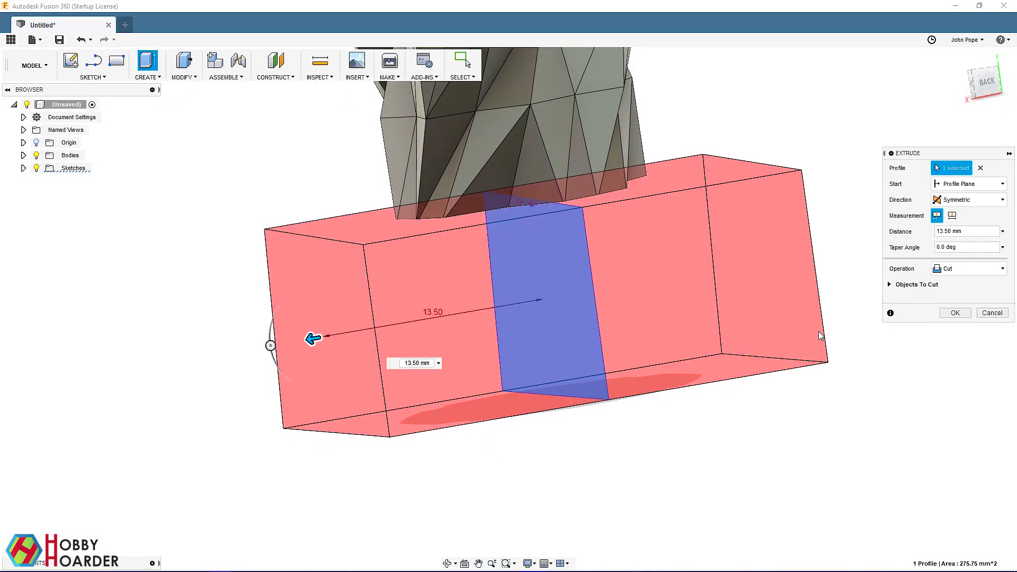
{"action": "left_click", "coordinate": [963, 316]}
{"action": "left_click_drag", "start_coordinate": [401, 258], "coordinate": [446, 210]}
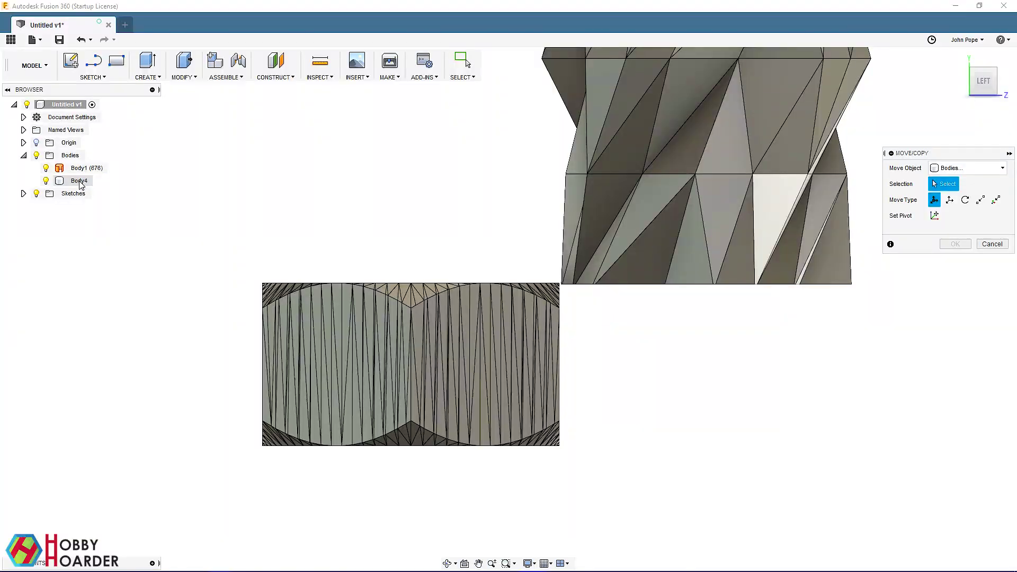
Step: Move the hexagonal nut body 16 mm along Z so it sits directly beneath the spike
{"action": "left_click", "coordinate": [273, 377]}
{"action": "left_click_drag", "start_coordinate": [294, 443], "coordinate": [587, 442]}
{"action": "scroll", "coordinate": [587, 443], "scroll_direction": "up", "scroll_amount": 3}
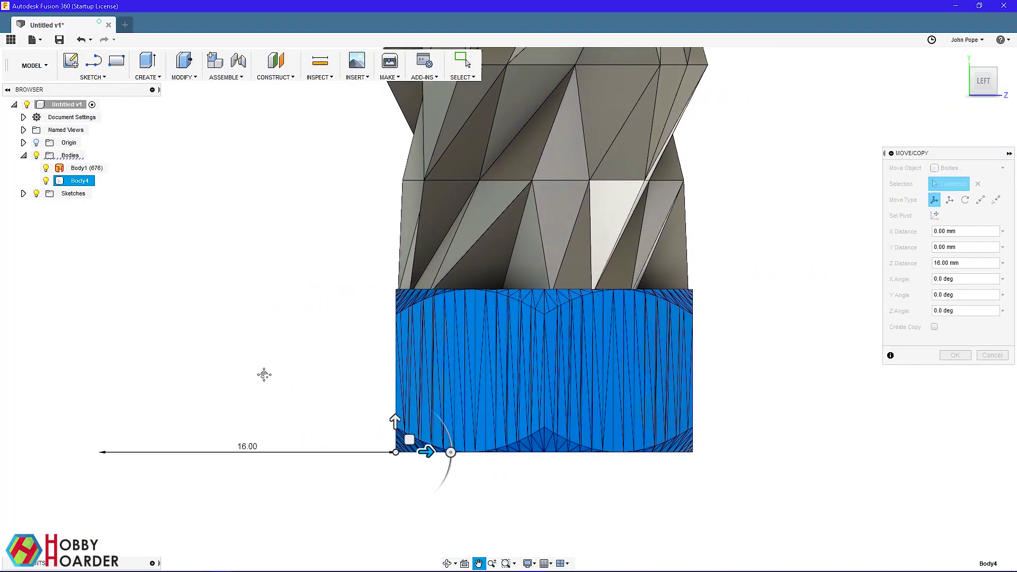
{"action": "key", "text": "Return"}
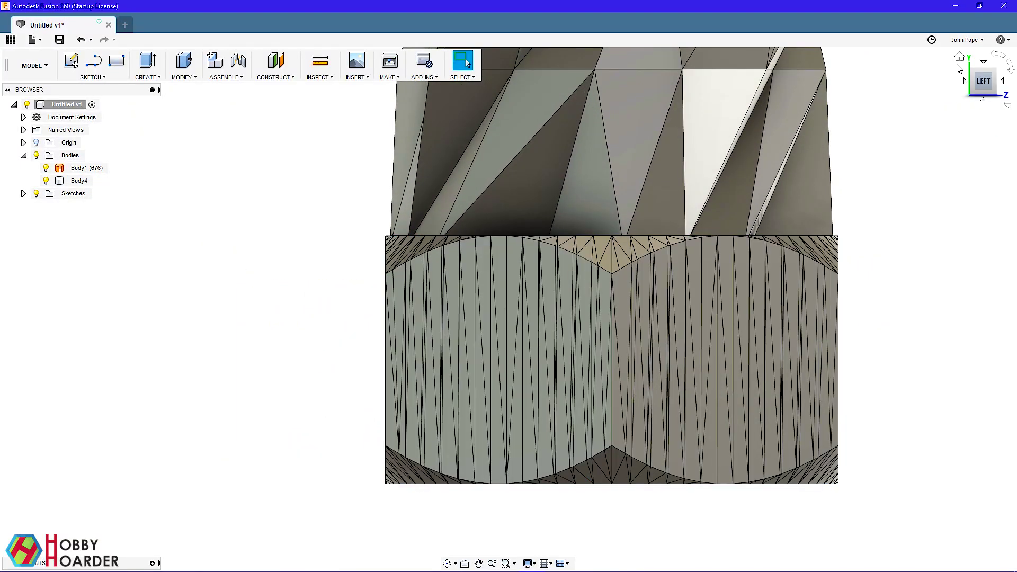
{"action": "left_click", "coordinate": [959, 58]}
{"action": "scroll", "coordinate": [601, 457], "scroll_direction": "up", "scroll_amount": 5}
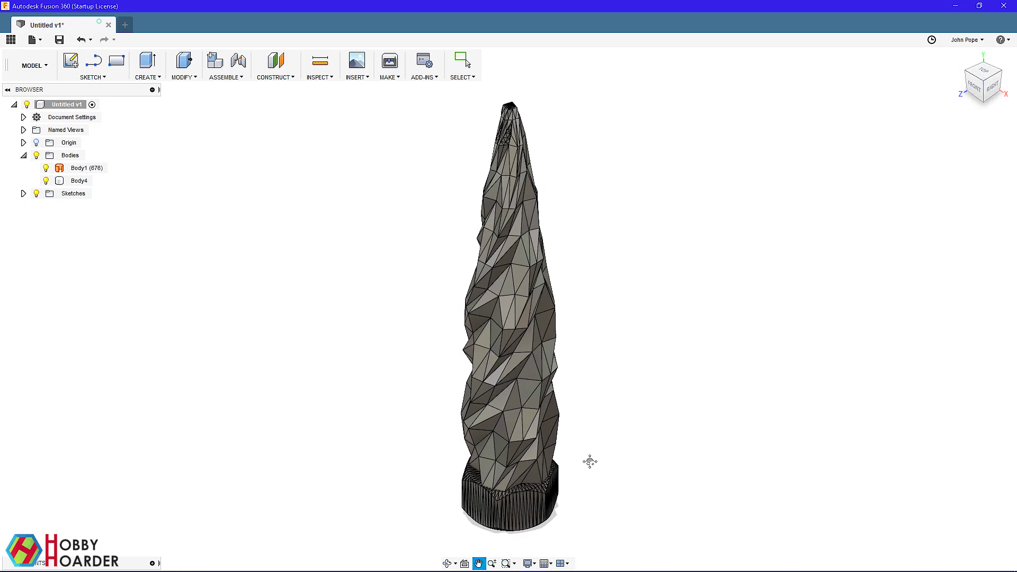
{"action": "middle_click_drag", "start_coordinate": [595, 409], "coordinate": [539, 329], "text": "shift"}
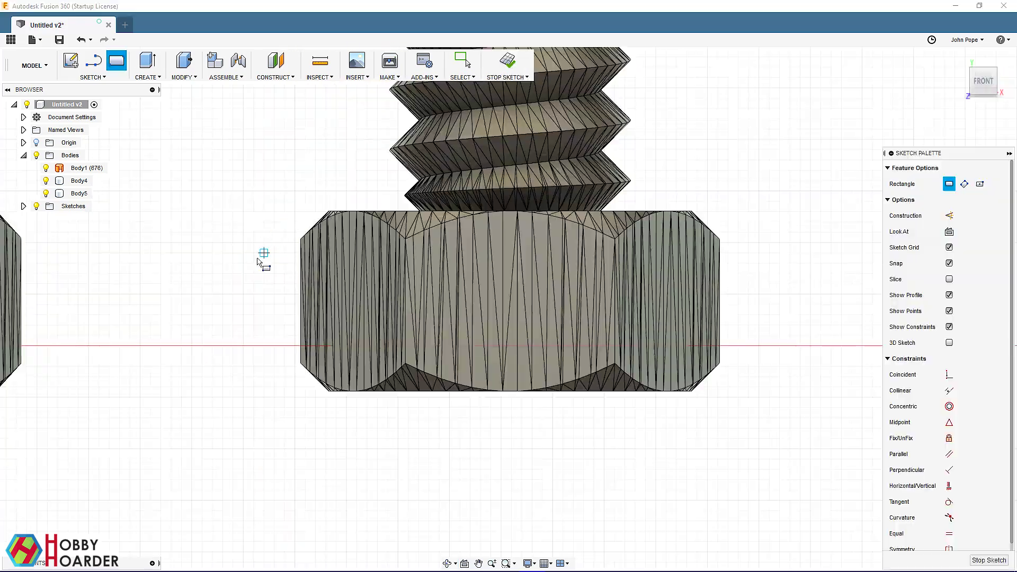
Step: Sketch a rectangle across the middle of the screw's hex head and extrude it symmetrically 23.5 mm as a cut
{"action": "left_click", "coordinate": [842, 356]}
{"action": "key", "text": "e"}
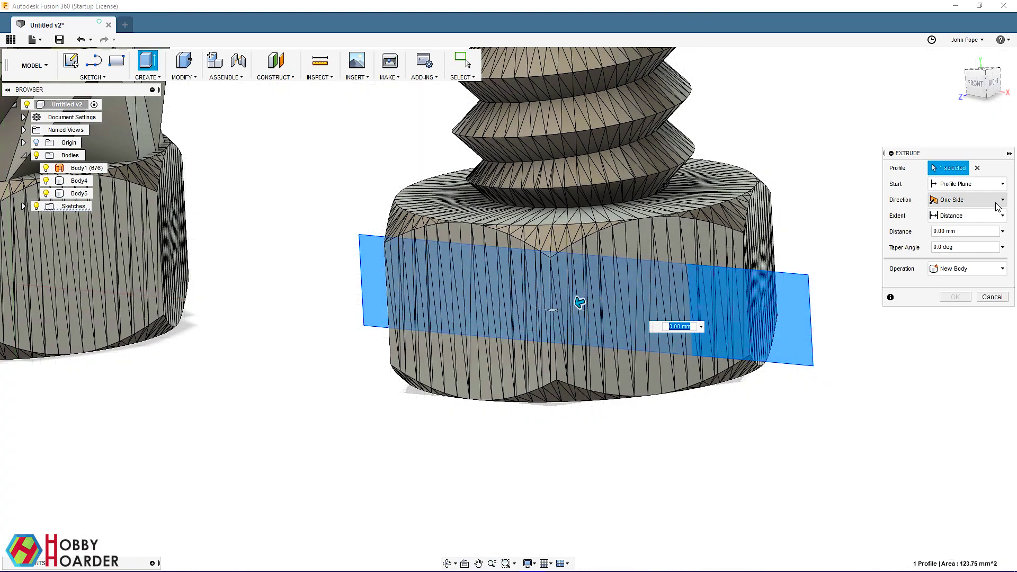
{"action": "left_click_drag", "start_coordinate": [435, 380], "coordinate": [299, 437]}
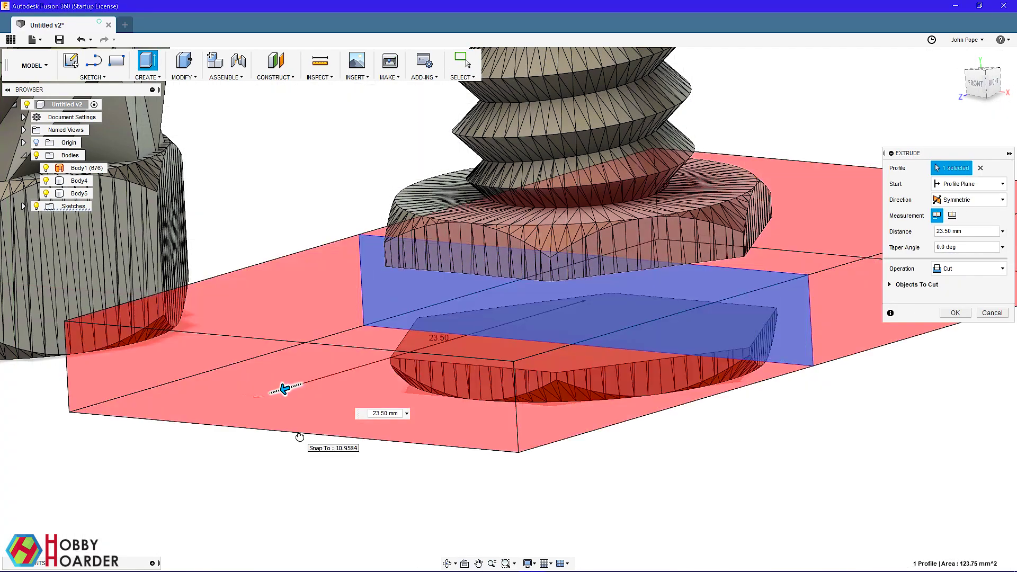
{"action": "left_click", "coordinate": [955, 312]}
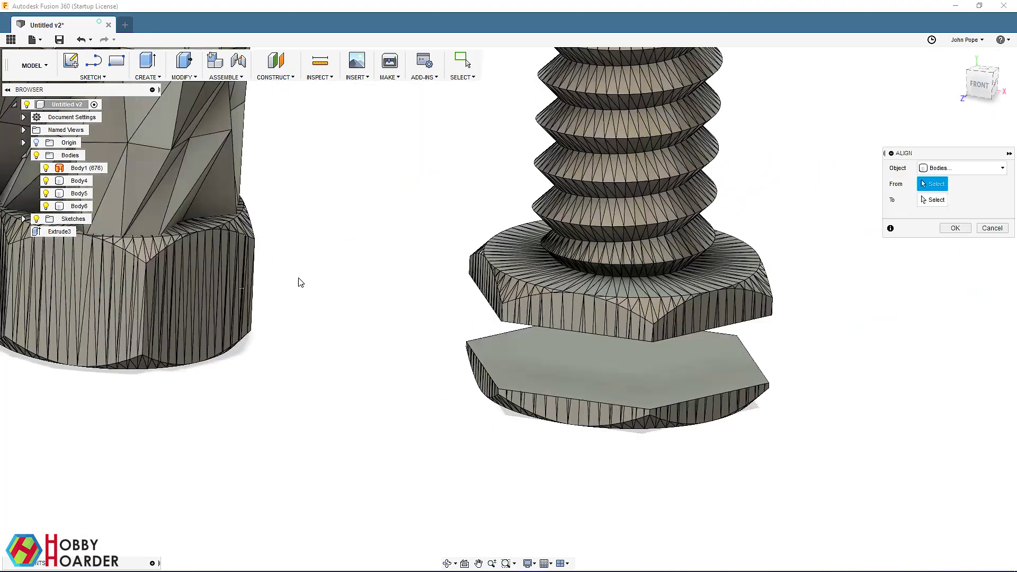
Step: Align the cut faces of the two separated hex head pieces to close the gap between them
{"action": "left_click", "coordinate": [544, 297]}
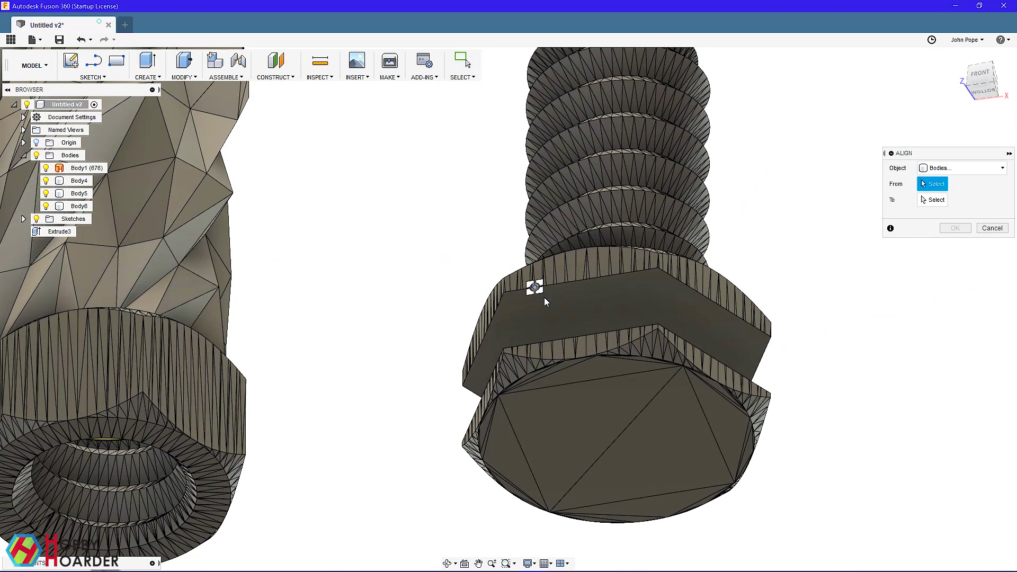
{"action": "middle_click_drag", "start_coordinate": [448, 249], "coordinate": [533, 338], "text": "shift"}
{"action": "left_click", "coordinate": [532, 337]}
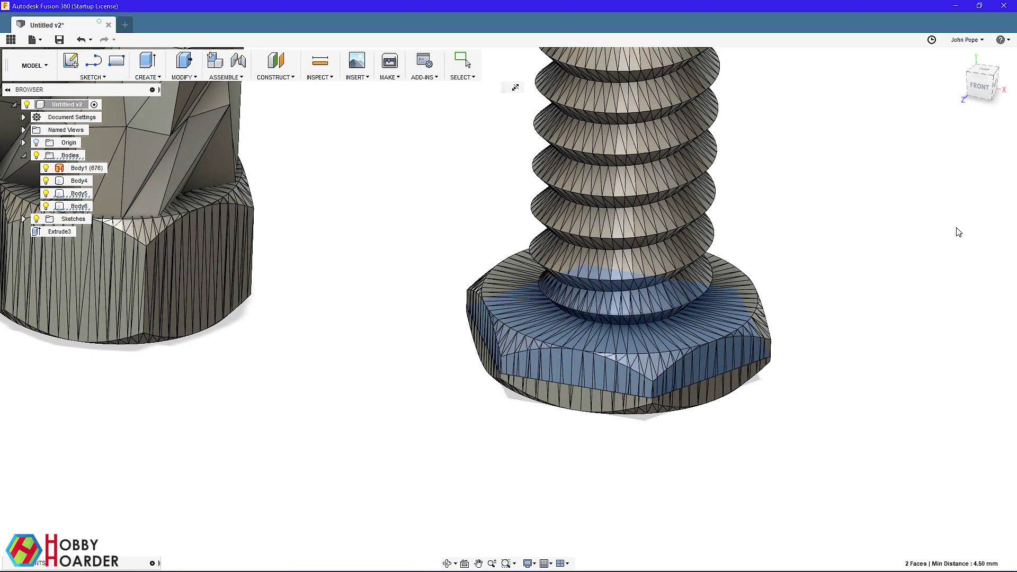
Step: Sketch a closed four-sided profile around the upper part of the screw thread in the front view, and start extruding it
{"action": "left_click", "coordinate": [980, 91]}
{"action": "key", "text": "l"}
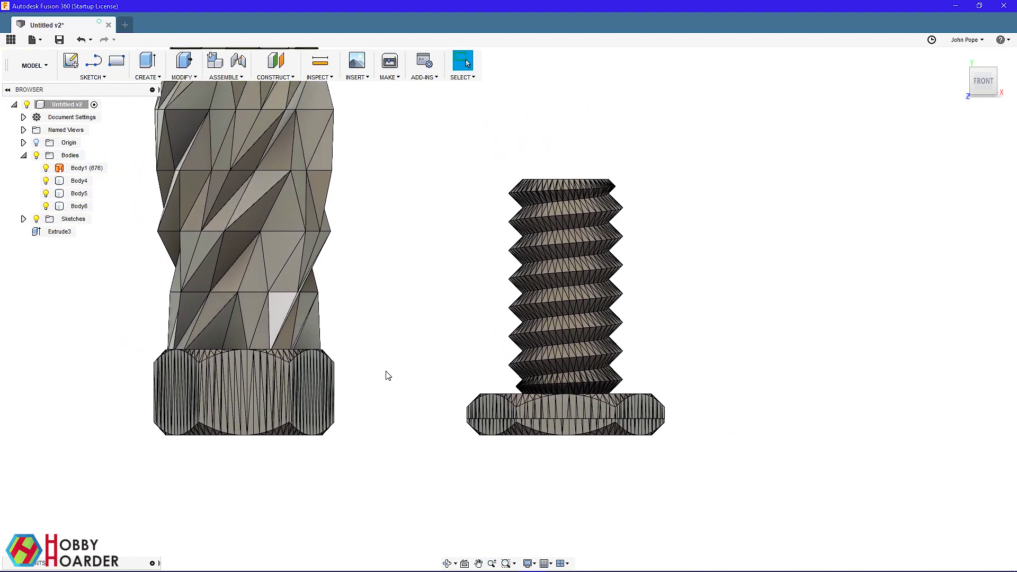
{"action": "left_click", "coordinate": [386, 375]}
{"action": "left_click", "coordinate": [285, 268]}
{"action": "scroll", "coordinate": [222, 254], "scroll_direction": "down", "scroll_amount": 5}
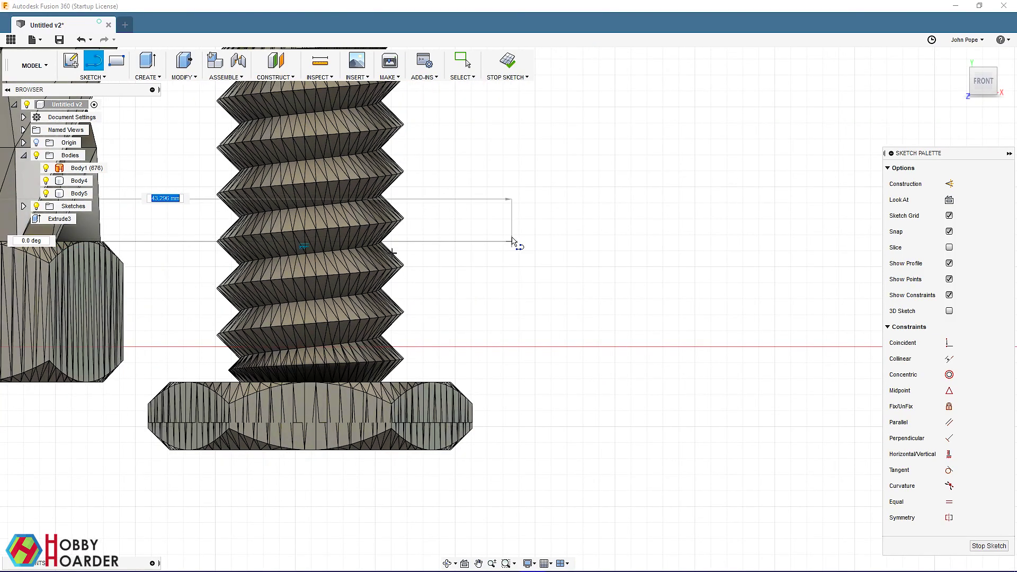
{"action": "middle_click_drag", "start_coordinate": [515, 240], "coordinate": [787, 261]}
{"action": "left_click", "coordinate": [779, 274]}
{"action": "middle_click_drag", "start_coordinate": [777, 192], "coordinate": [774, 364]}
{"action": "left_click", "coordinate": [760, 153]}
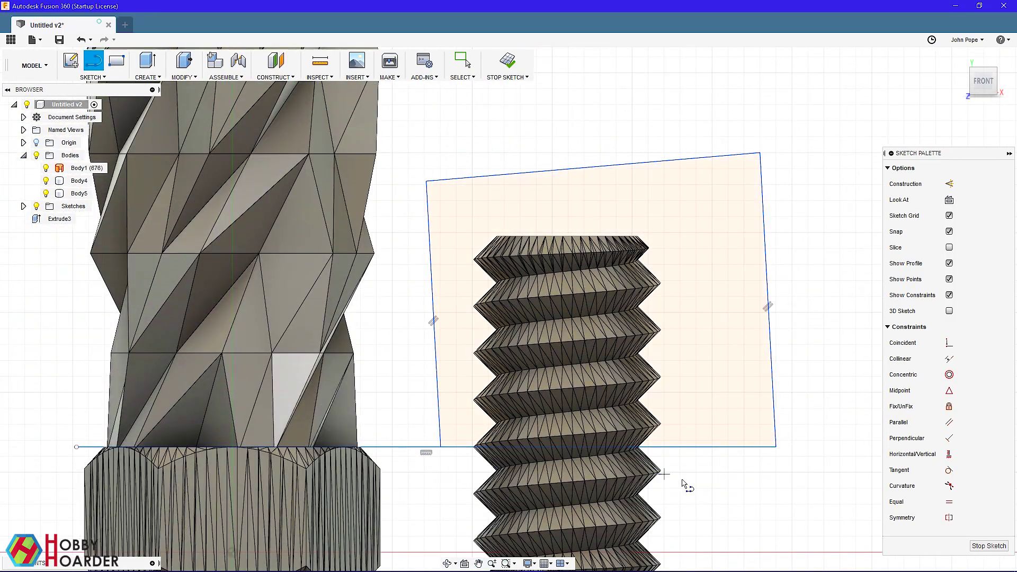
{"action": "key", "text": "e"}
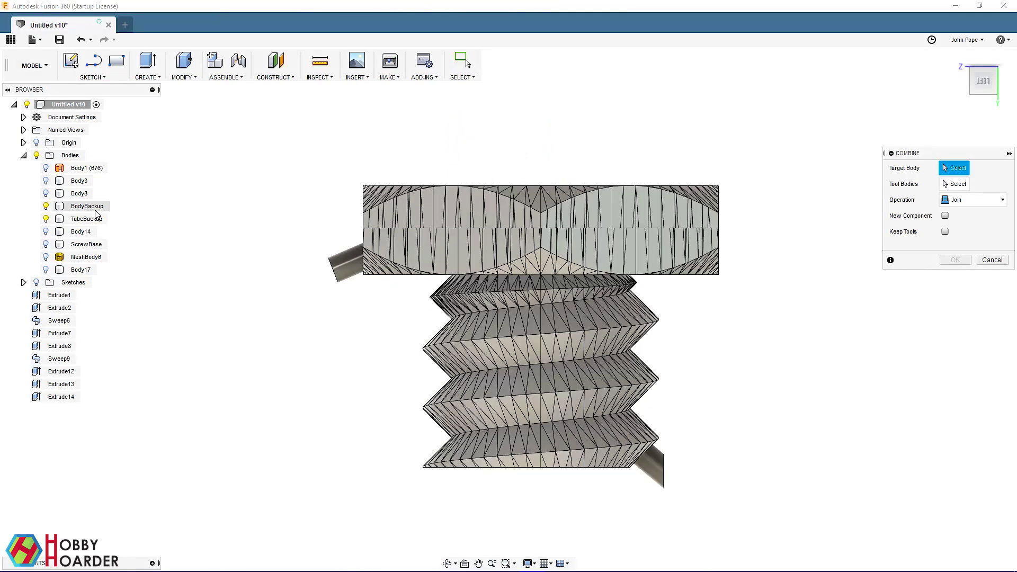
Step: Cut the TubeBackup body out of the BodyBackup screw body with Combine
{"action": "left_click", "coordinate": [89, 206]}
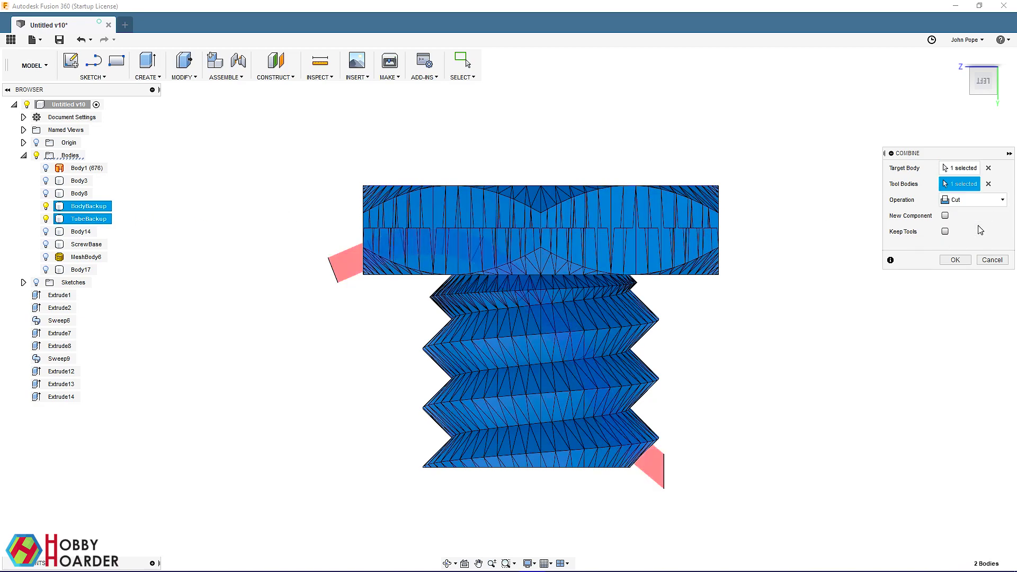
{"action": "left_click", "coordinate": [967, 260]}
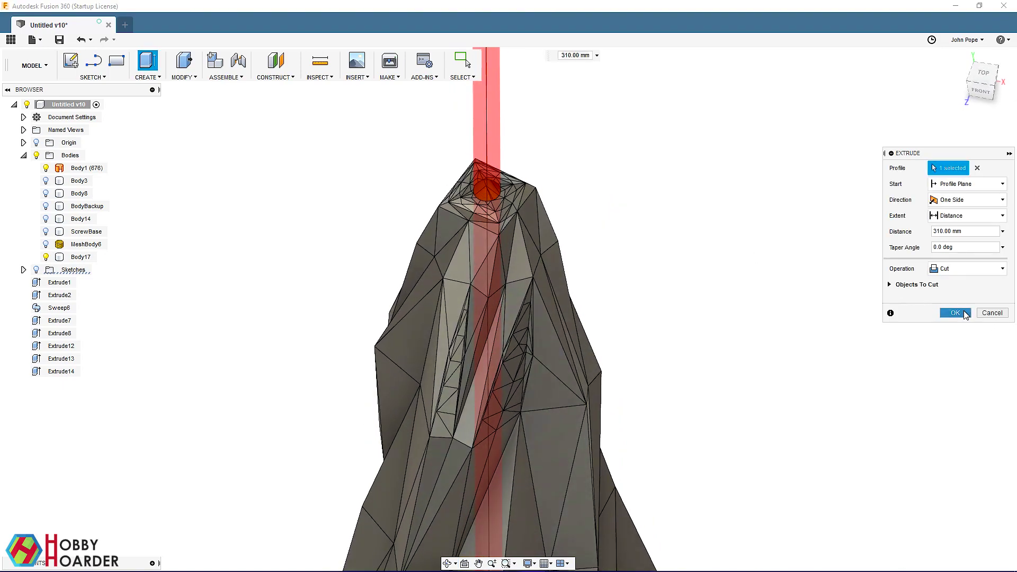
Step: Cut a round hole through the tip of the spike with a one-sided 310 mm extrusion
{"action": "left_click", "coordinate": [964, 314]}
{"action": "middle_click_drag", "start_coordinate": [615, 217], "coordinate": [790, 297], "text": "shift"}
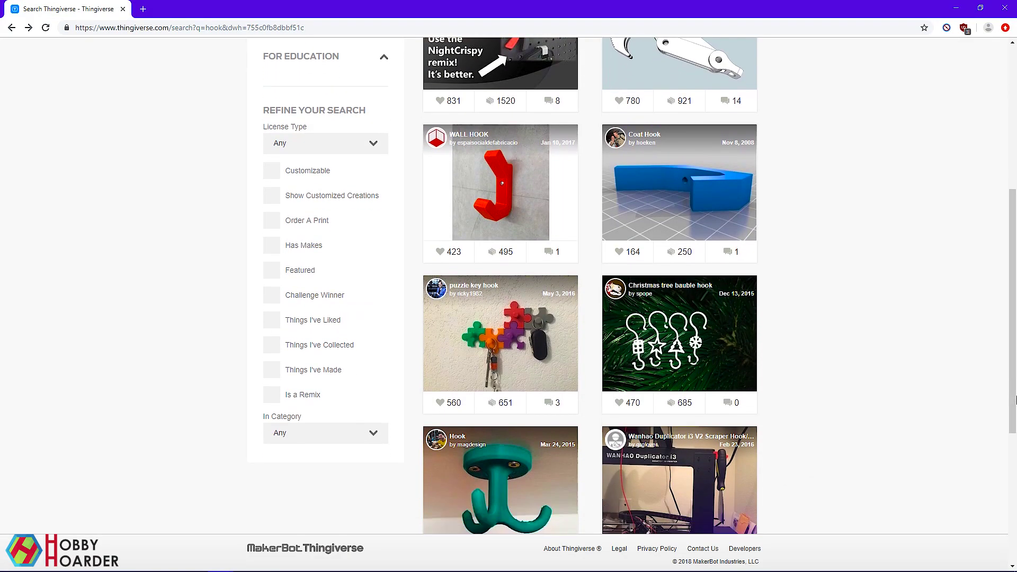
Step: Switch to Thingiverse and browse the hook search results for a hook model to use
{"action": "scroll", "coordinate": [1010, 400], "scroll_direction": "down", "scroll_amount": 5}
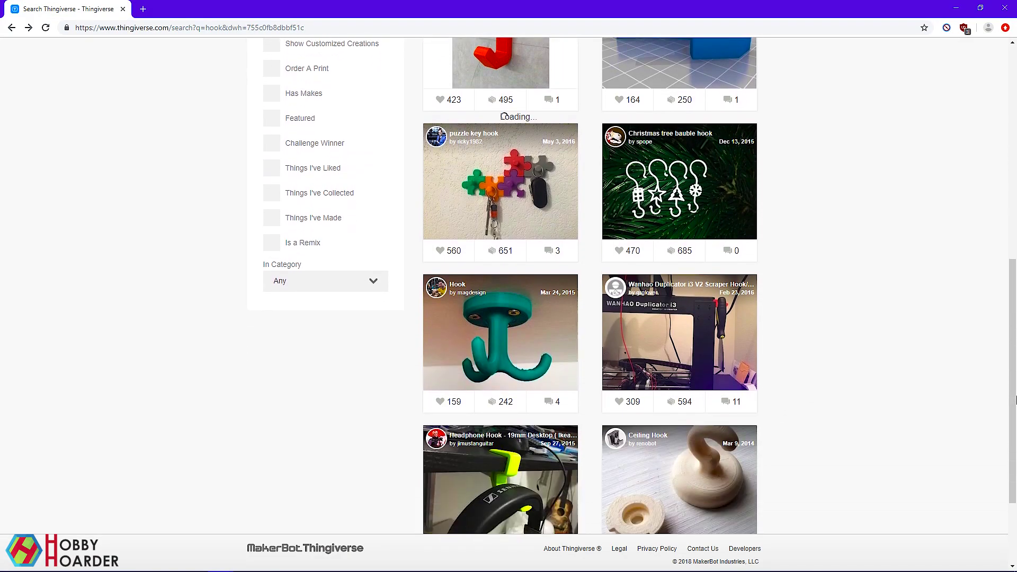
{"action": "left_click", "coordinate": [660, 346]}
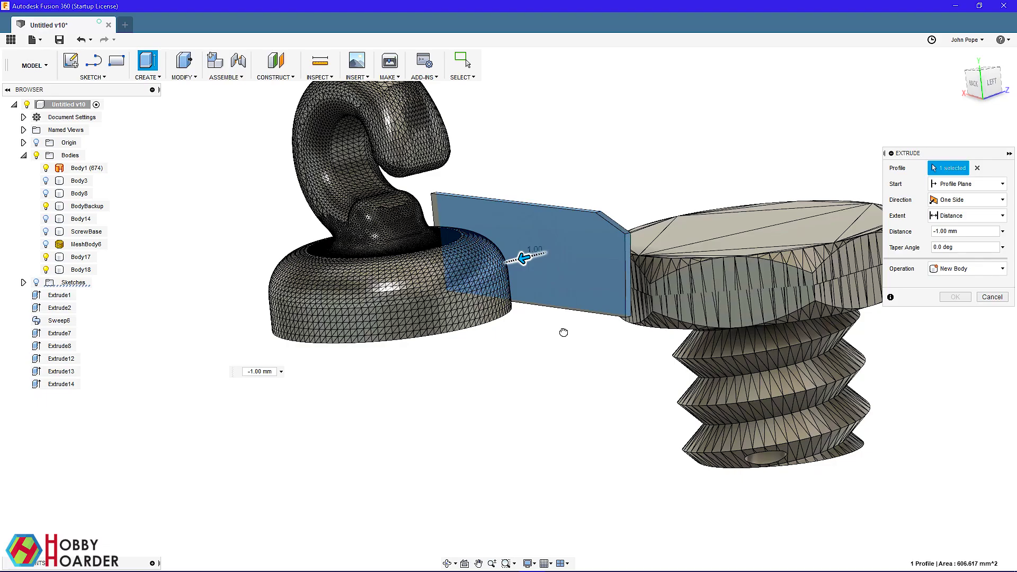
Step: Extrude the side profile by -68 mm as a cut to remove the ring-shaped base from the hook
{"action": "type", "text": "-68"}
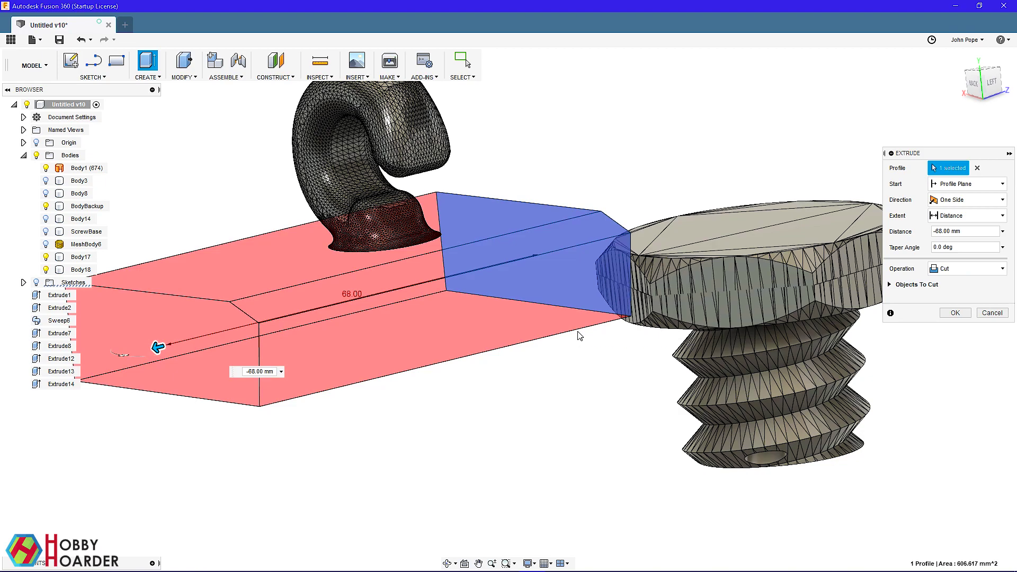
{"action": "left_click", "coordinate": [954, 312]}
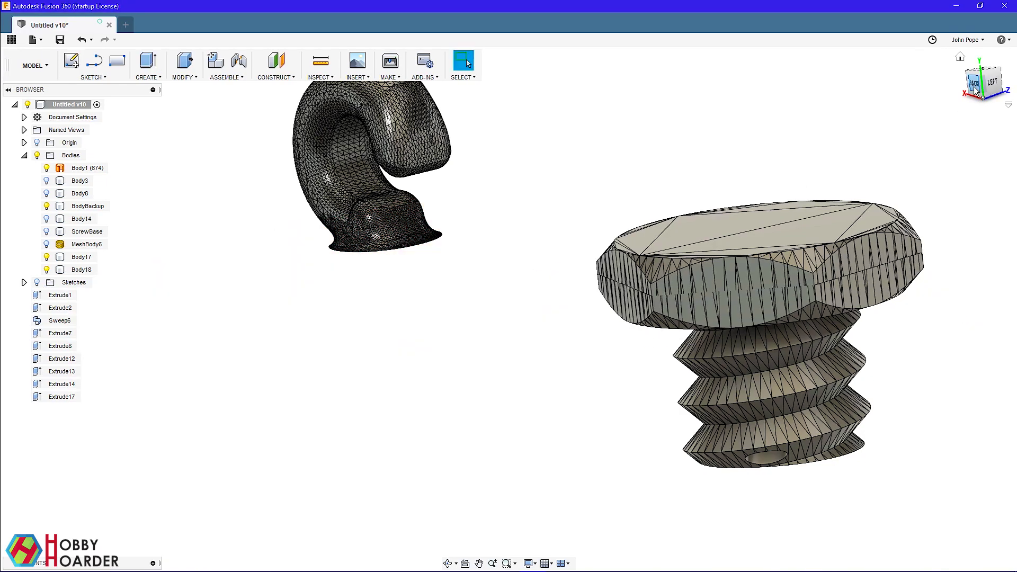
Step: Move the trimmed hook body onto the top of the screw's hex head and centre it there
{"action": "left_click", "coordinate": [975, 89]}
{"action": "key", "text": "m"}
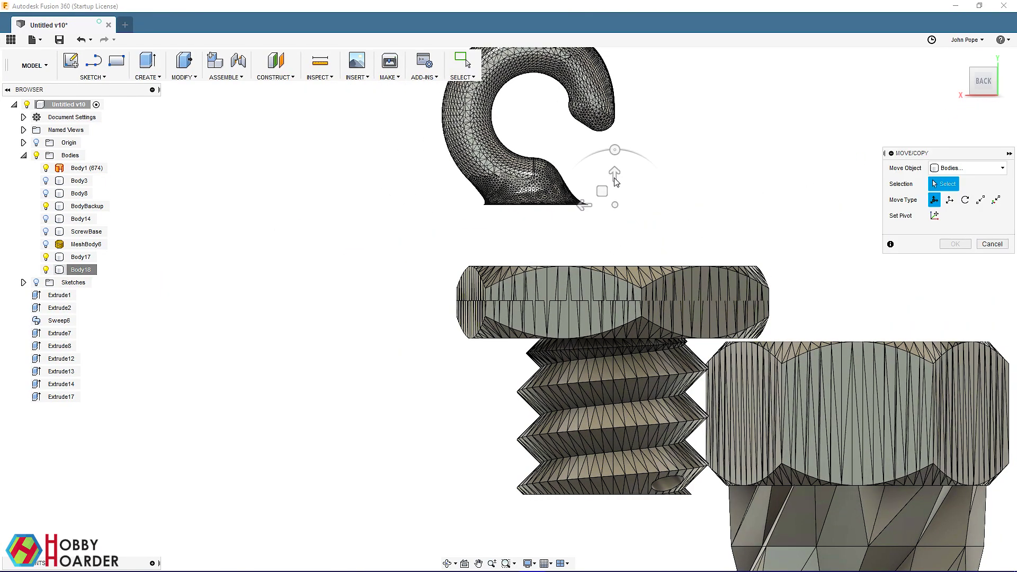
{"action": "left_click", "coordinate": [561, 175]}
{"action": "left_click_drag", "start_coordinate": [615, 172], "coordinate": [644, 269]}
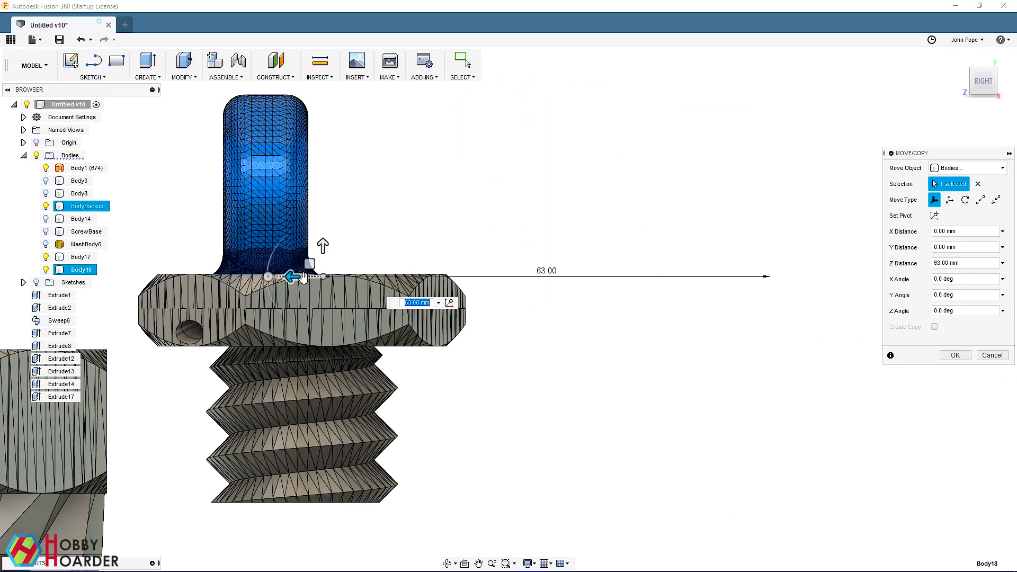
{"action": "left_click_drag", "start_coordinate": [303, 277], "coordinate": [335, 279]}
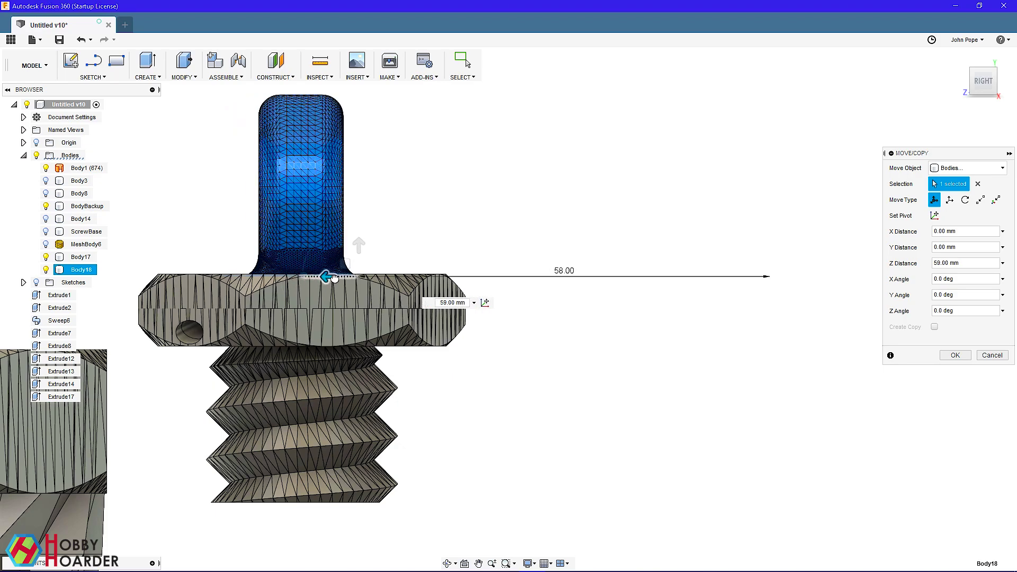
{"action": "key", "text": "Return"}
{"action": "left_click", "coordinate": [961, 57]}
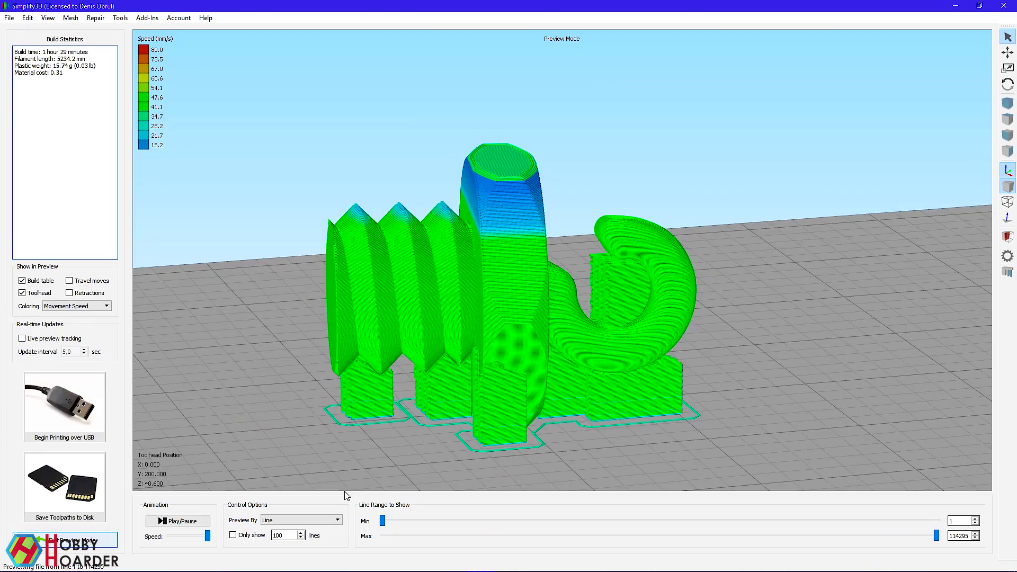
Step: Examine the screw and hook toolpath previews in Simplify3D, and the separate screw and threaded hook bodies in Fusion 360
{"action": "left_click_drag", "start_coordinate": [338, 385], "coordinate": [383, 374]}
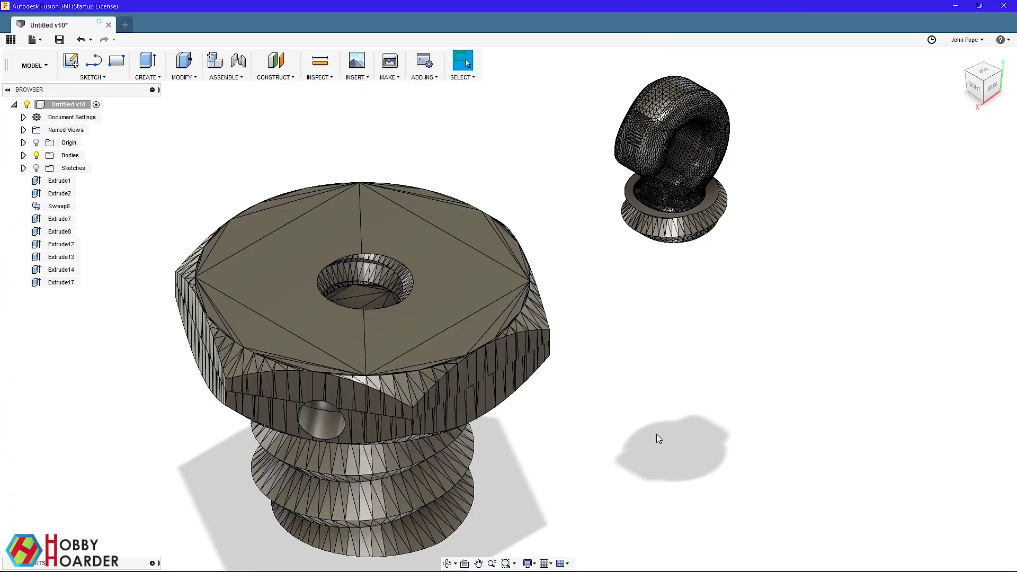
{"action": "middle_click_drag", "start_coordinate": [651, 434], "coordinate": [235, 321], "text": "shift"}
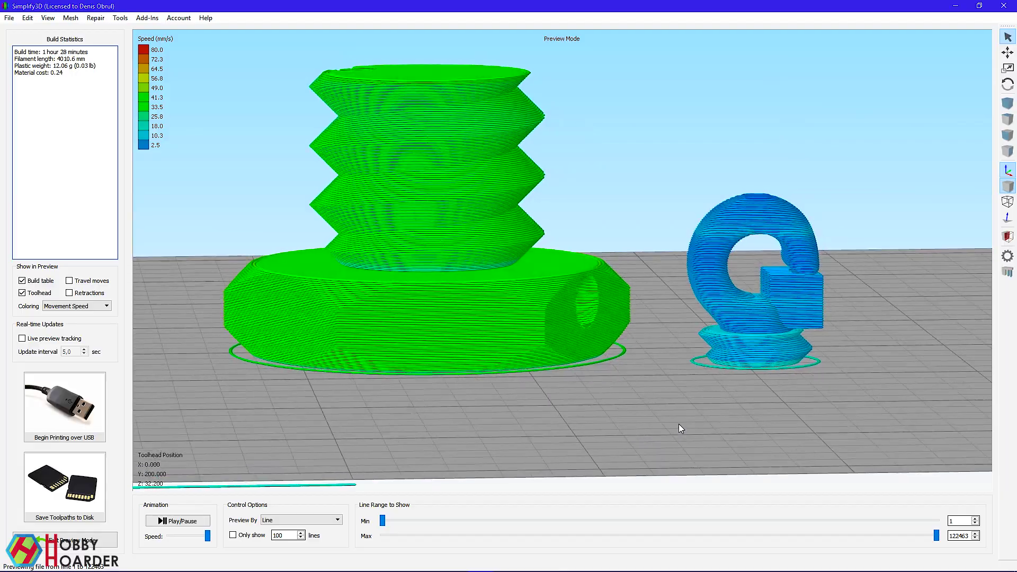
{"action": "left_click_drag", "start_coordinate": [678, 423], "coordinate": [588, 429]}
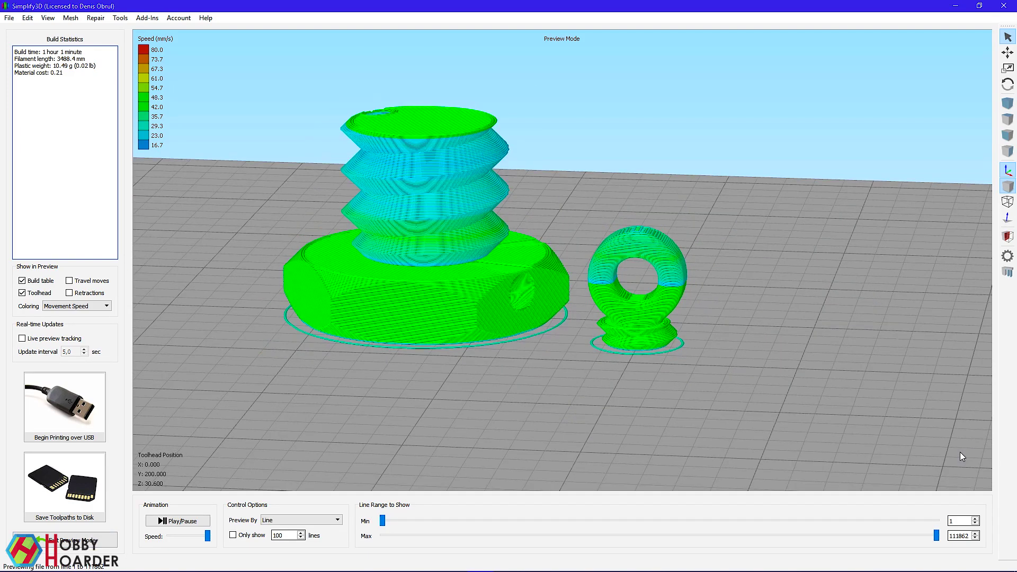